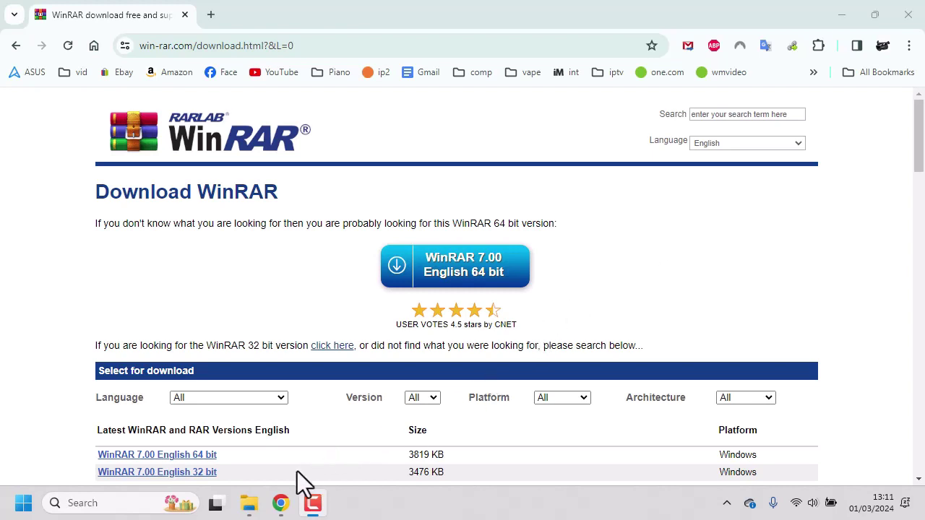
- Switch from Chrome to File Explorer, showing the '01' folder of video files on drive E:
{"action": "left_click", "coordinate": [249, 504]}
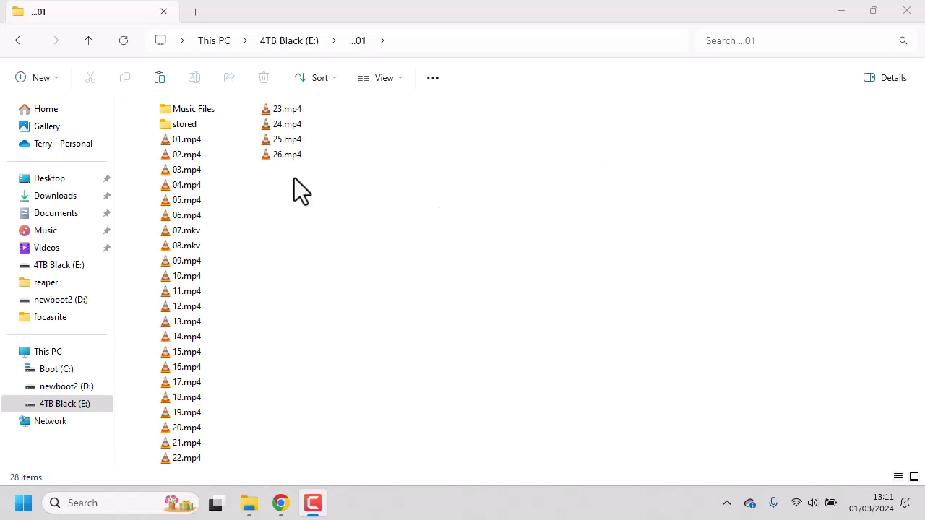
- Select videos 01.mp4 through 26.mp4 and confirm in Properties that they total 4.61 GB
{"action": "left_click", "coordinate": [204, 139]}
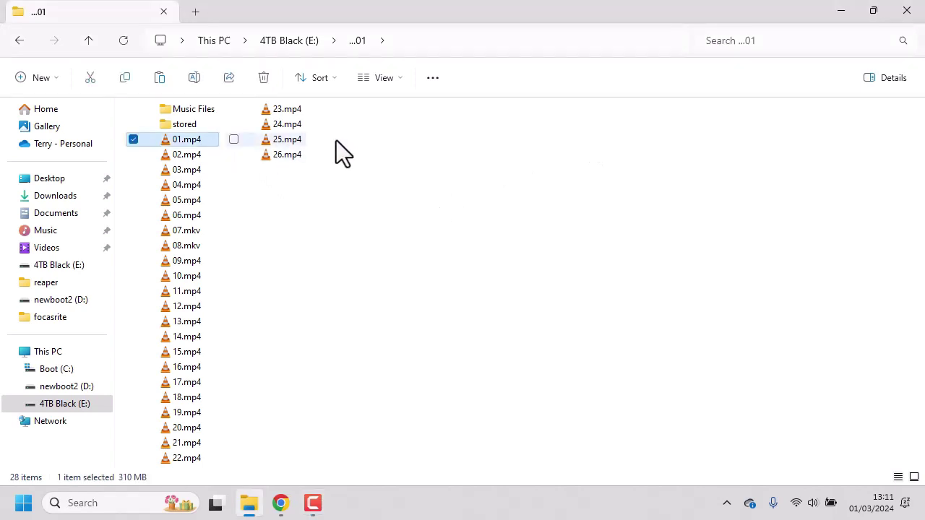
{"action": "left_click", "coordinate": [295, 156], "text": "shift"}
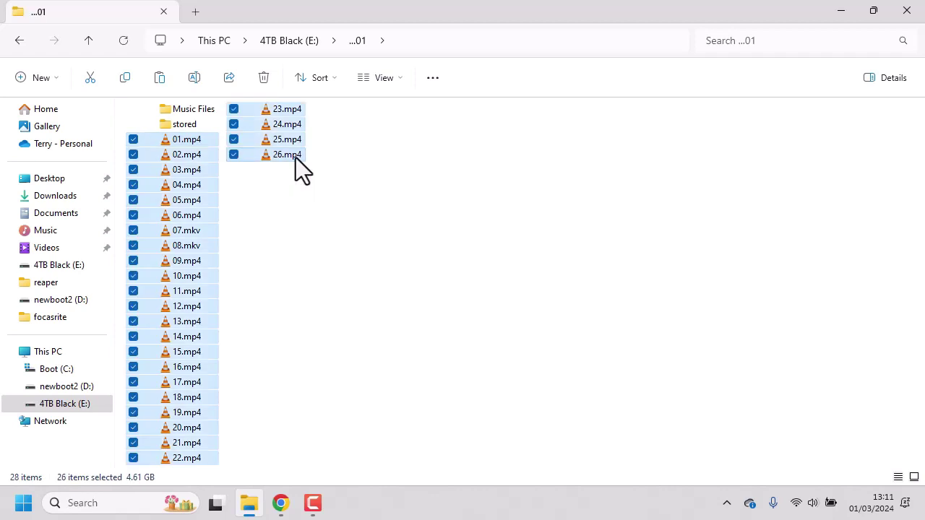
{"action": "right_click", "coordinate": [283, 120]}
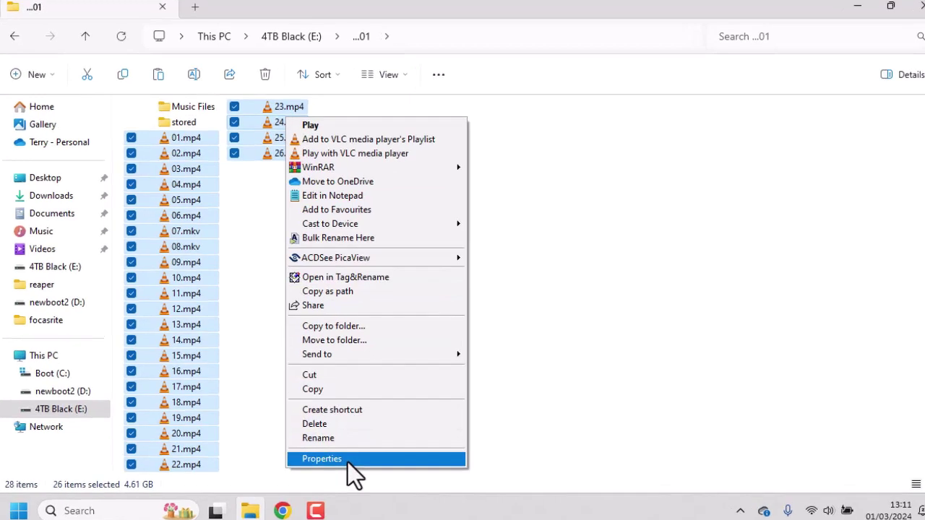
{"action": "left_click", "coordinate": [348, 462]}
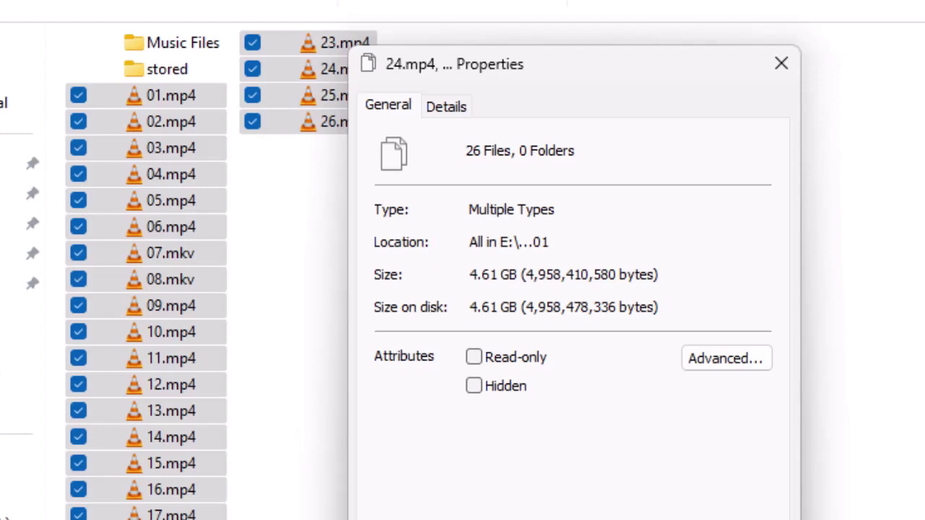
{"action": "key", "text": "Escape"}
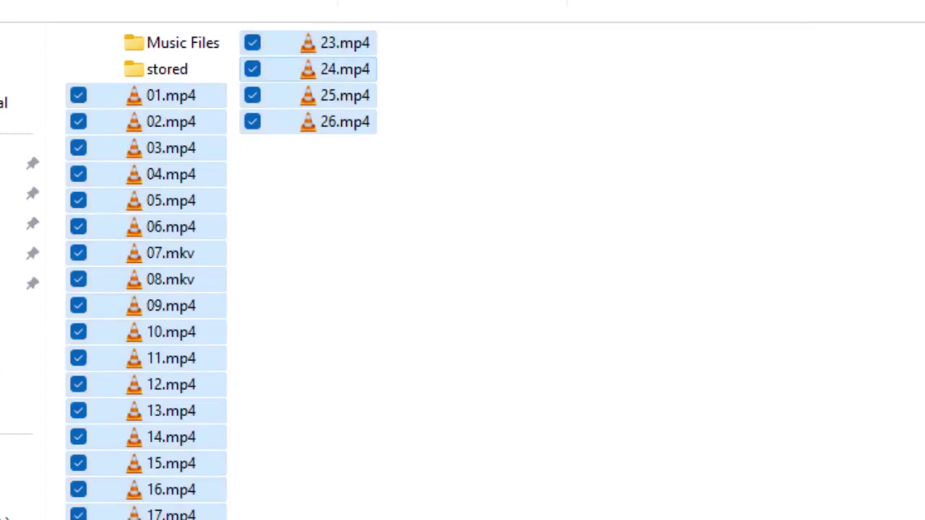
- Add the selected videos to archive 'test' using Store compression and 1995 MB split volumes
{"action": "right_click", "coordinate": [176, 127]}
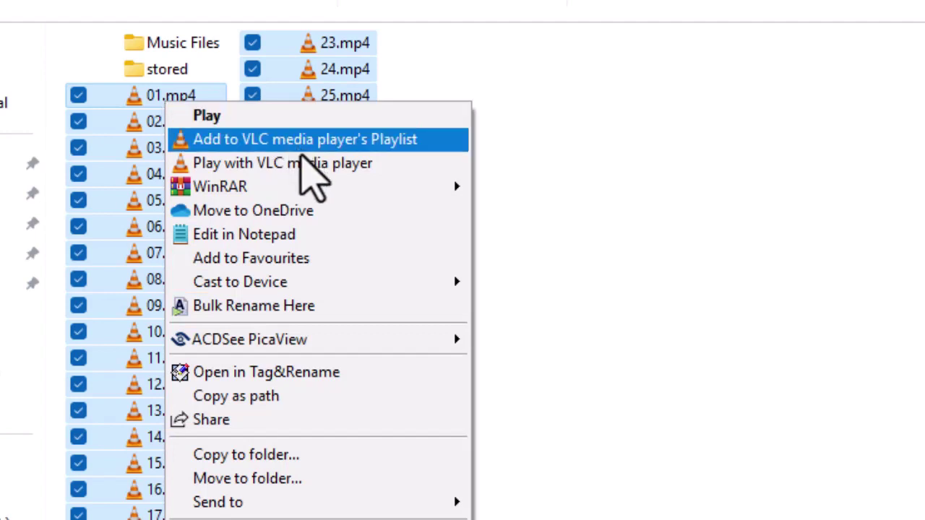
{"action": "mouse_move", "coordinate": [313, 194]}
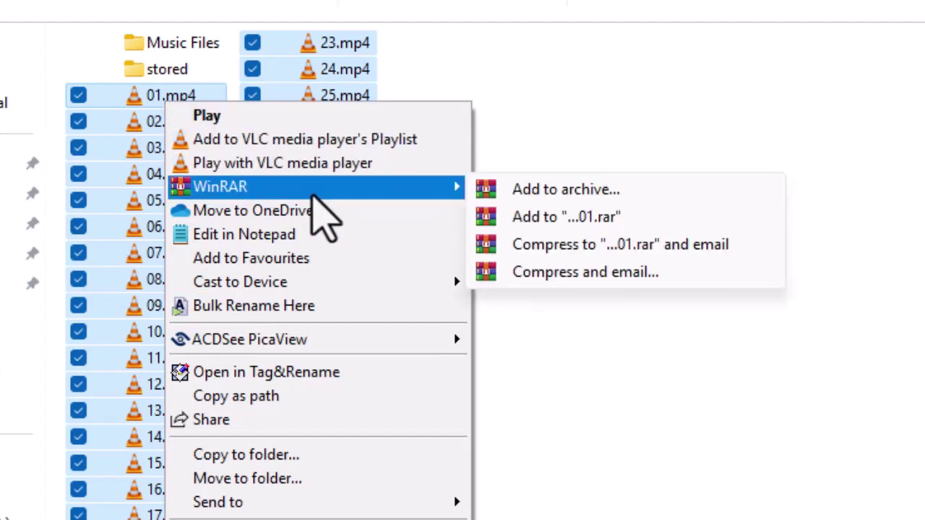
{"action": "left_click", "coordinate": [515, 192]}
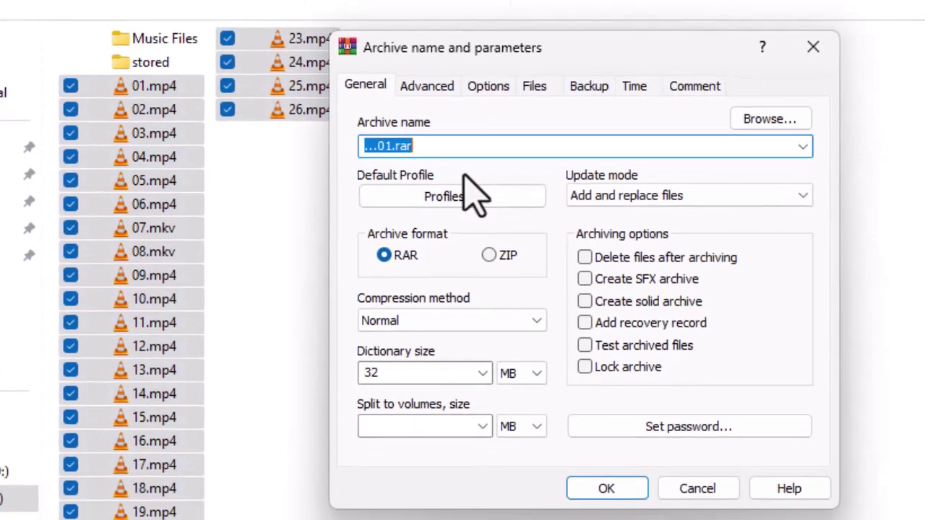
{"action": "key", "text": "BackSpace"}
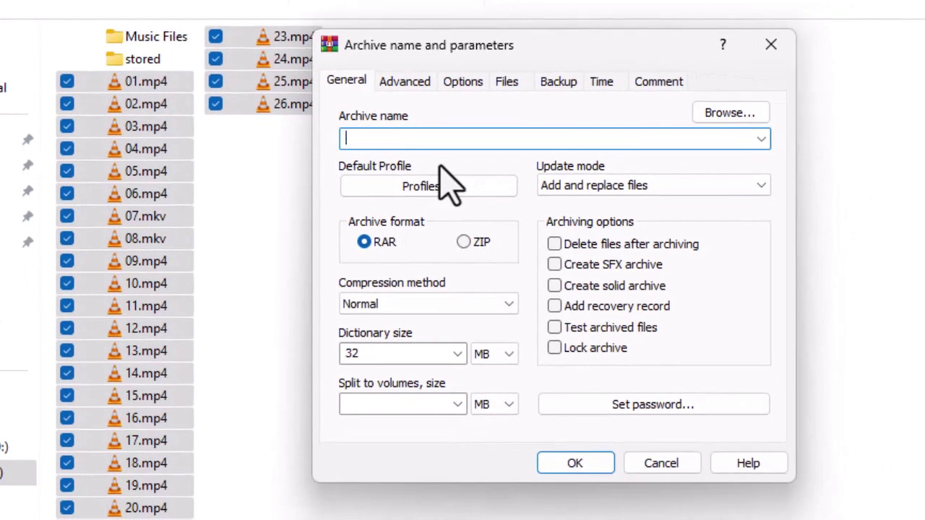
{"action": "type", "text": "test"}
{"action": "left_click", "coordinate": [513, 309]}
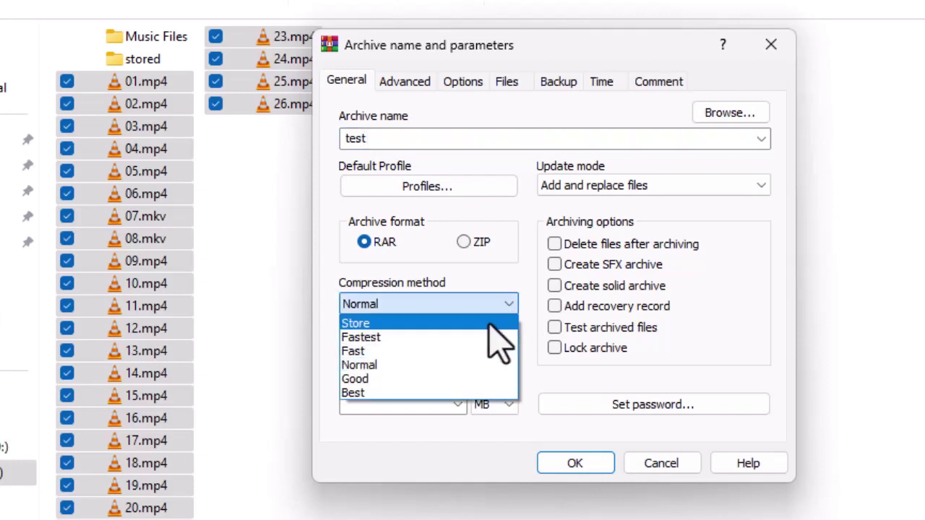
{"action": "left_click", "coordinate": [488, 323]}
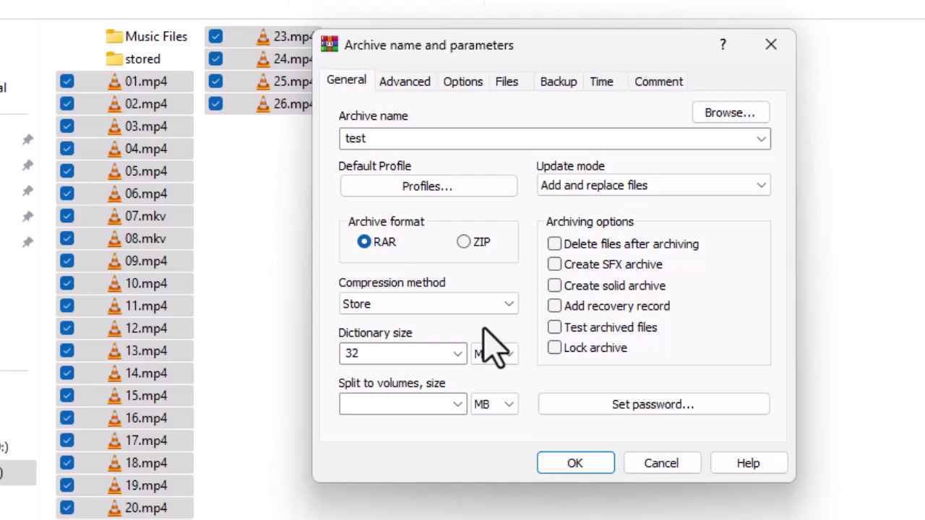
{"action": "left_click", "coordinate": [431, 403]}
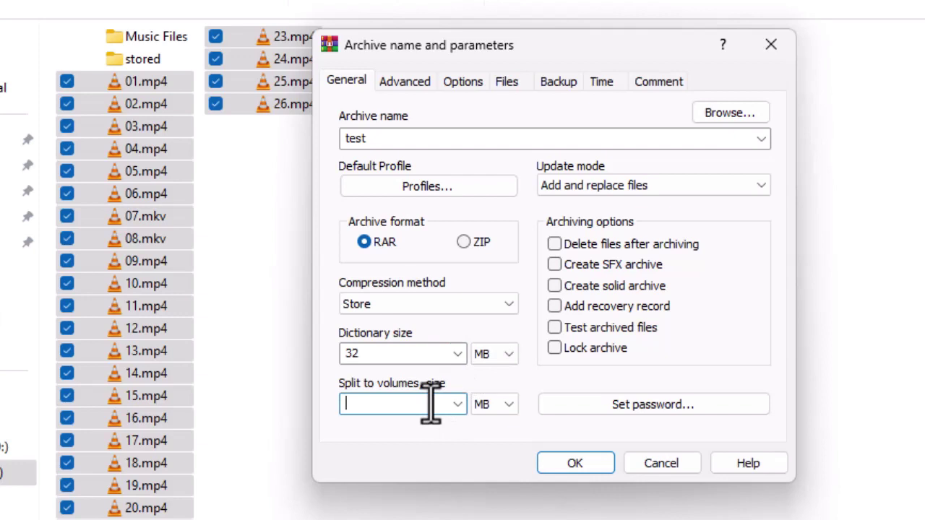
{"action": "type", "text": "1995"}
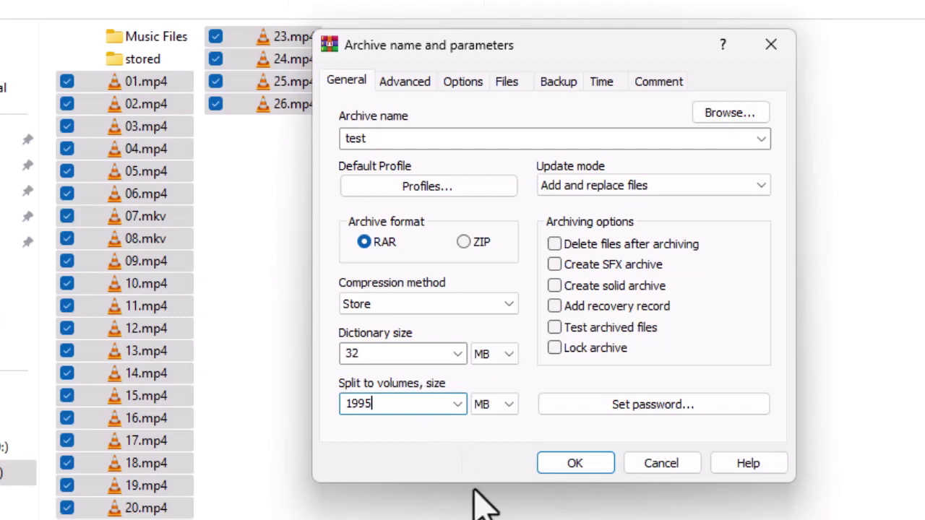
{"action": "left_click", "coordinate": [576, 469]}
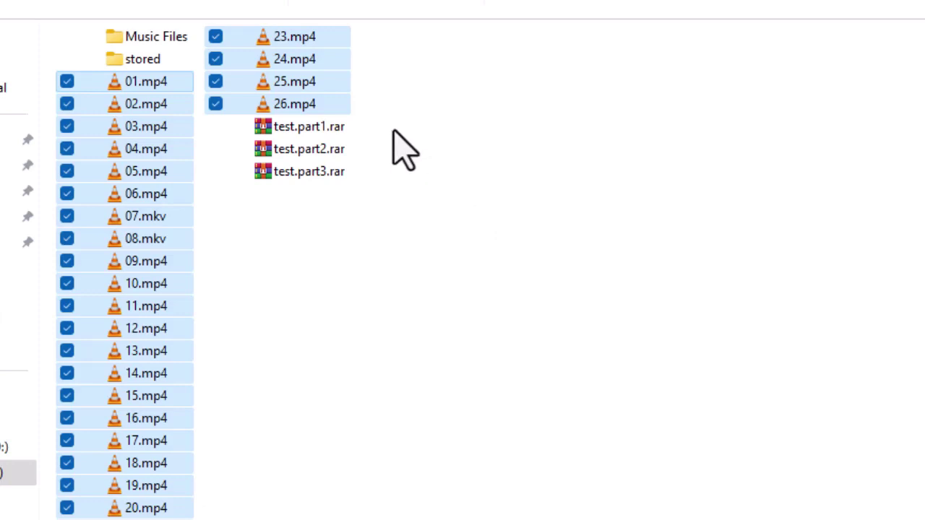
- Permanently delete all 29 items, the 26 videos plus test.part1–part3.rar
{"action": "left_click", "coordinate": [171, 81]}
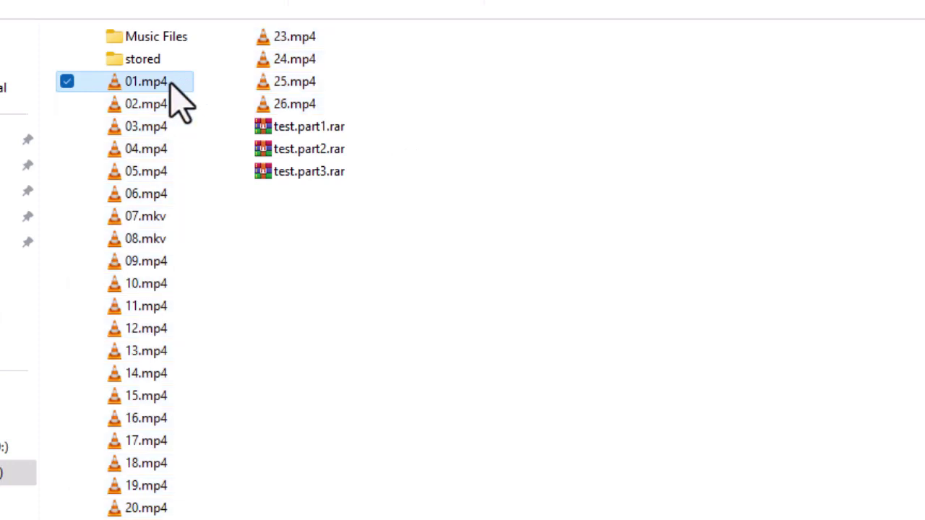
{"action": "left_click", "coordinate": [337, 172], "text": "shift"}
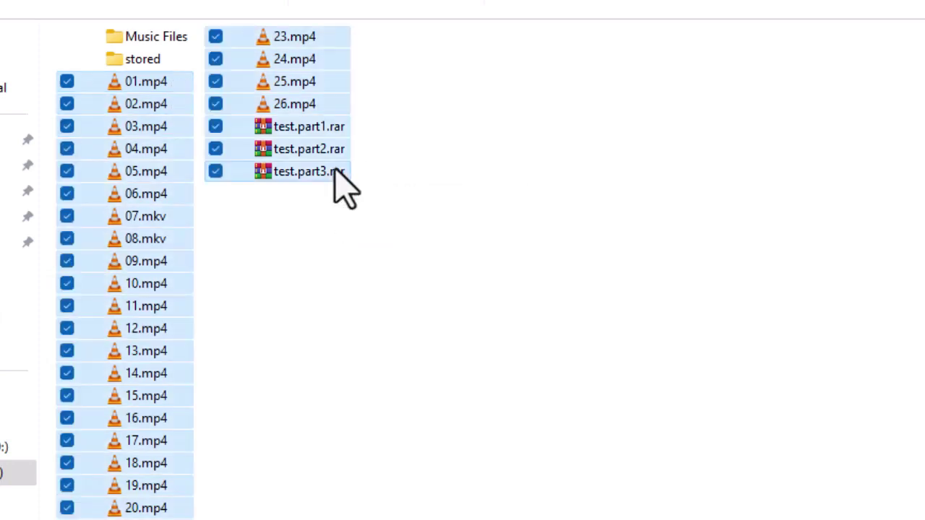
{"action": "key", "text": "shift+Delete"}
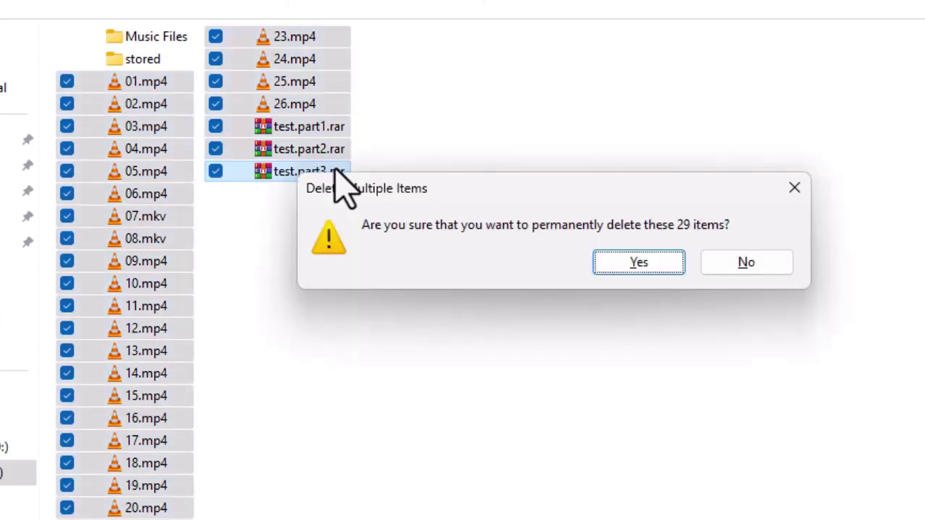
{"action": "key", "text": "Return"}
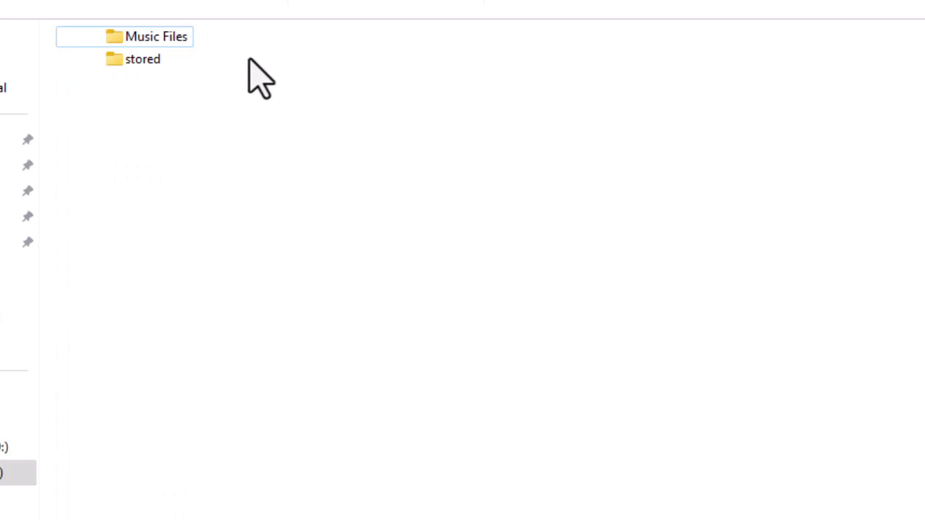
- Check the contents of stored and Music Files, then drag Music Files into the stored folder
{"action": "mouse_move", "coordinate": [180, 40]}
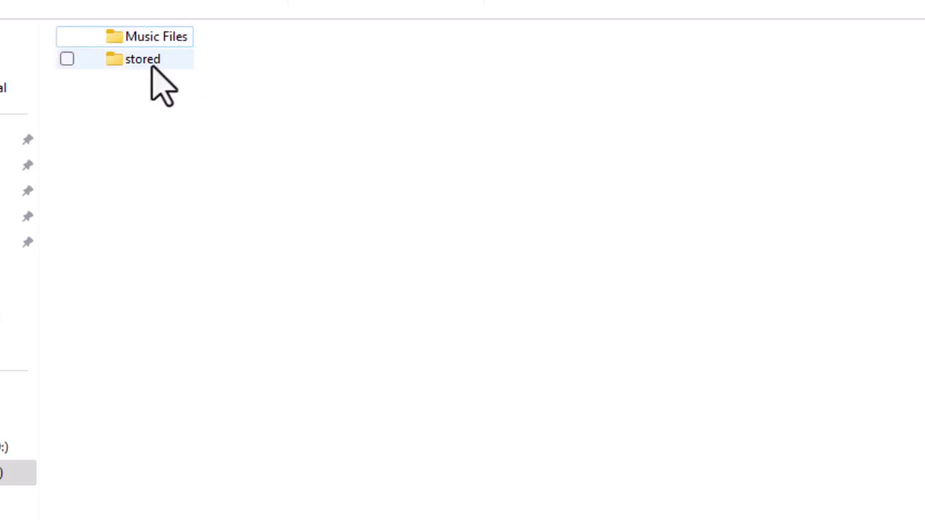
{"action": "left_click", "coordinate": [152, 65]}
{"action": "double_click", "coordinate": [151, 66]}
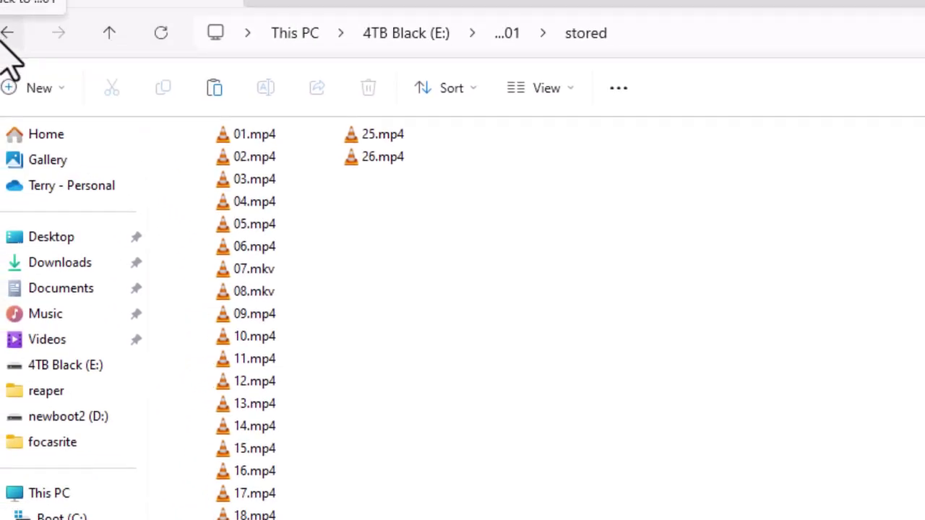
{"action": "left_click", "coordinate": [5, 32]}
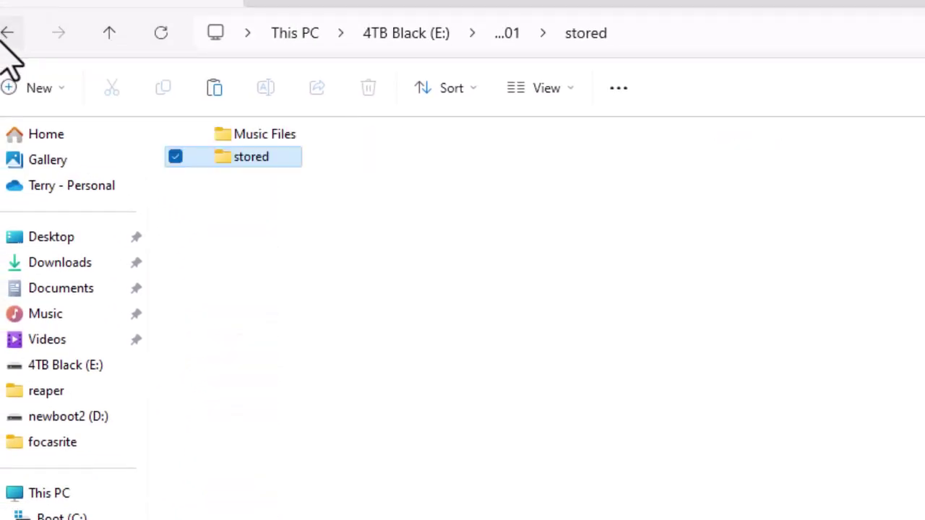
{"action": "double_click", "coordinate": [269, 134]}
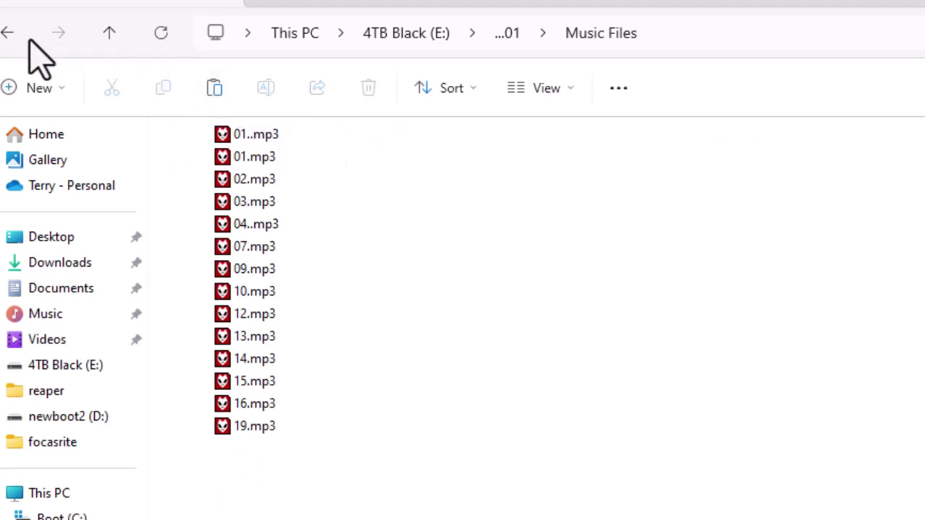
{"action": "left_click", "coordinate": [6, 32]}
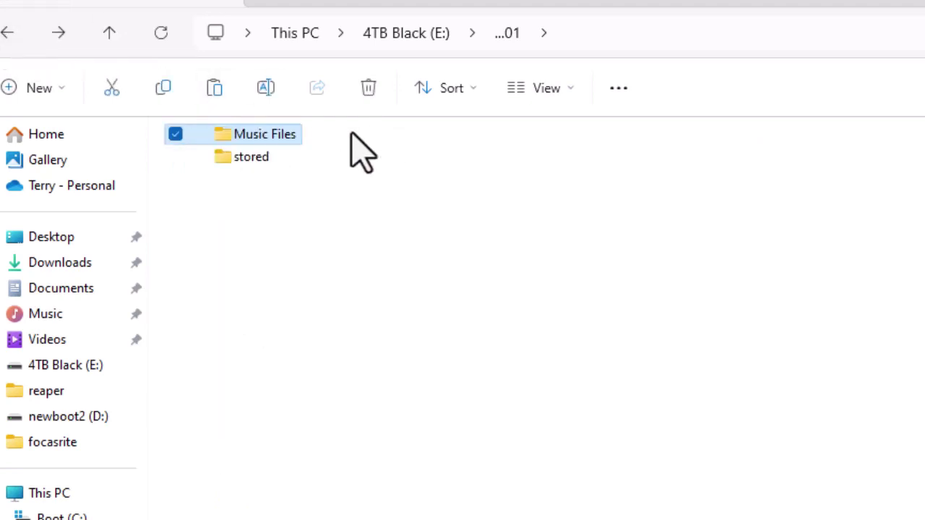
{"action": "left_click_drag", "start_coordinate": [267, 139], "coordinate": [257, 163]}
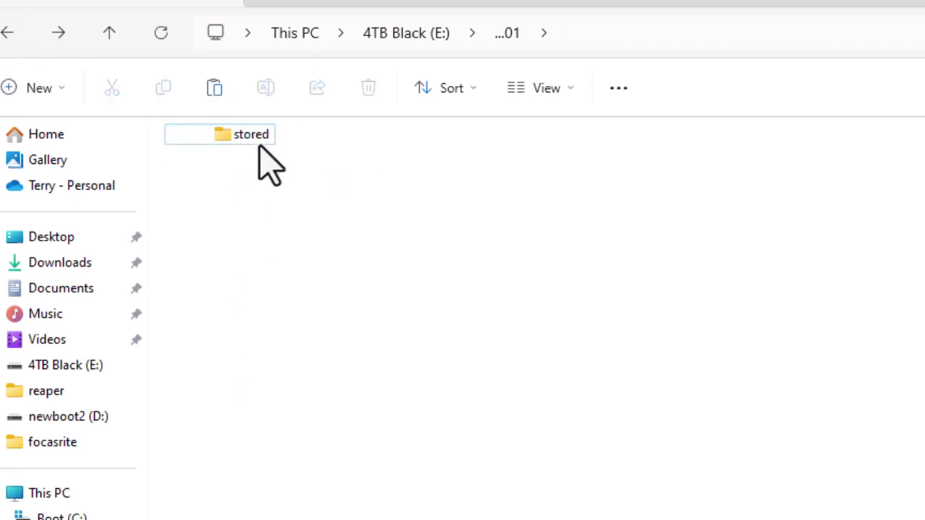
{"action": "left_click", "coordinate": [258, 140]}
- Archive the stored folder with Store compression in 1995 MB volumes, deleting the original afterwards
{"action": "right_click", "coordinate": [258, 140]}
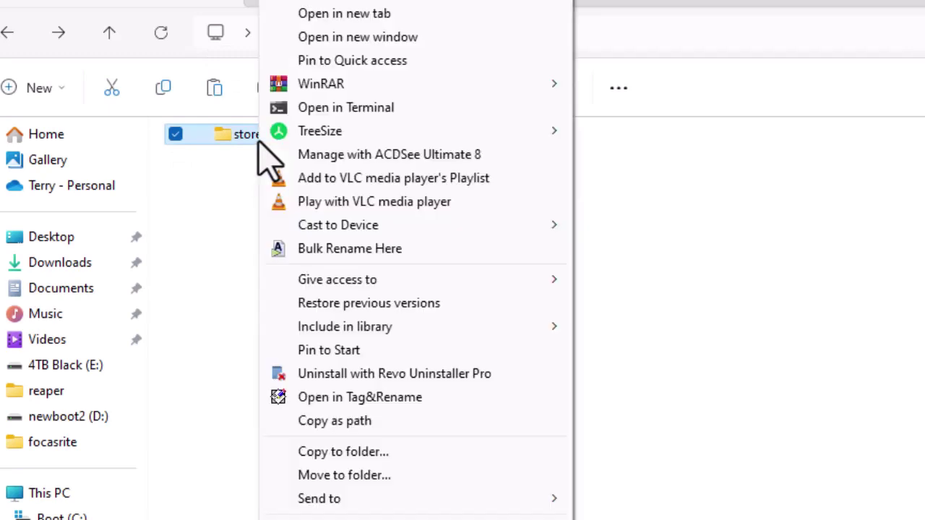
{"action": "mouse_move", "coordinate": [434, 93]}
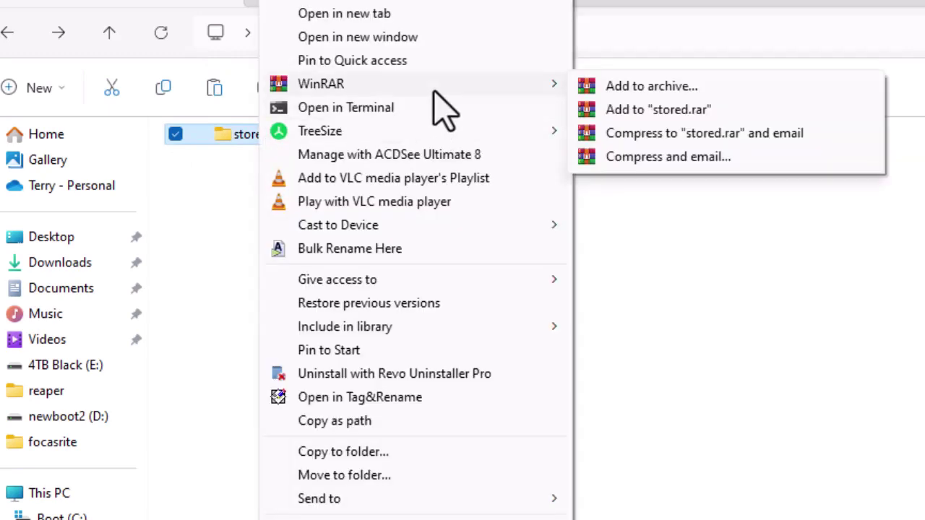
{"action": "left_click", "coordinate": [620, 88]}
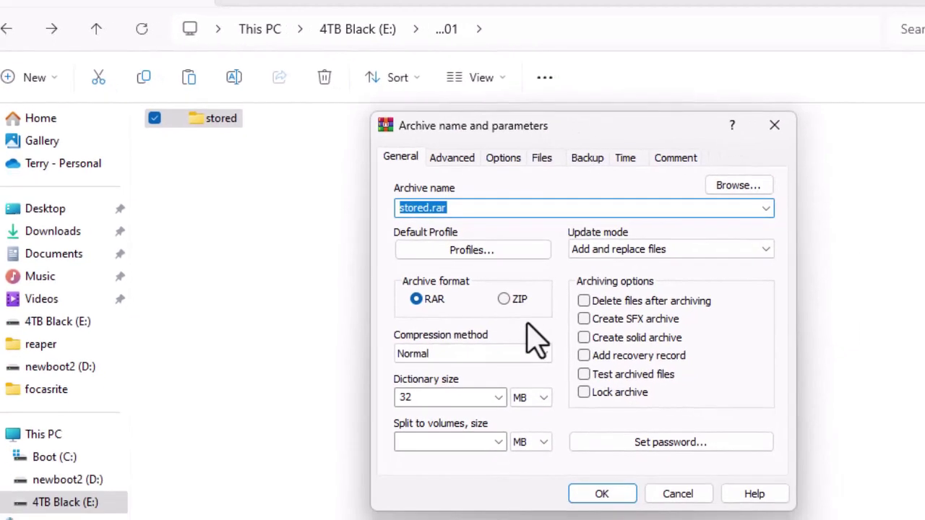
{"action": "left_click", "coordinate": [543, 353]}
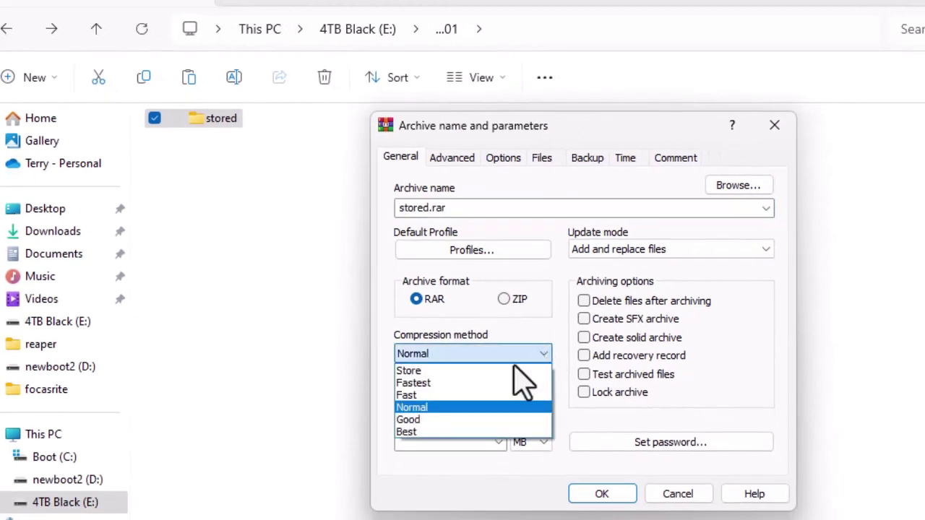
{"action": "left_click", "coordinate": [434, 371]}
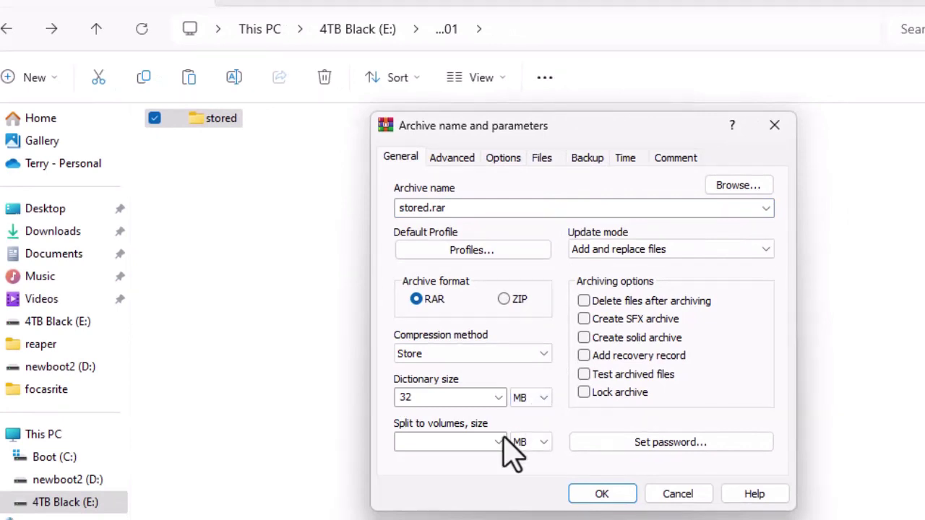
{"action": "left_click", "coordinate": [474, 442]}
{"action": "type", "text": "199"}
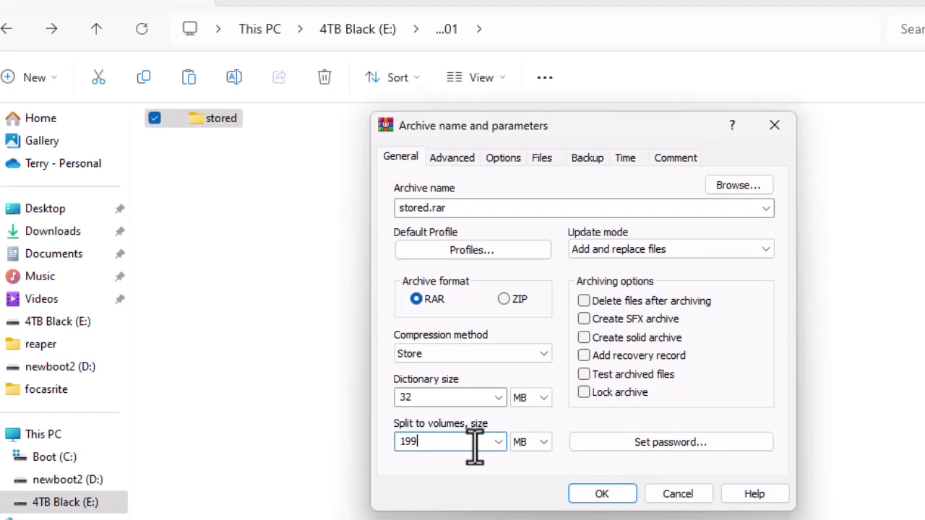
{"action": "type", "text": "5"}
{"action": "left_click", "coordinate": [584, 302]}
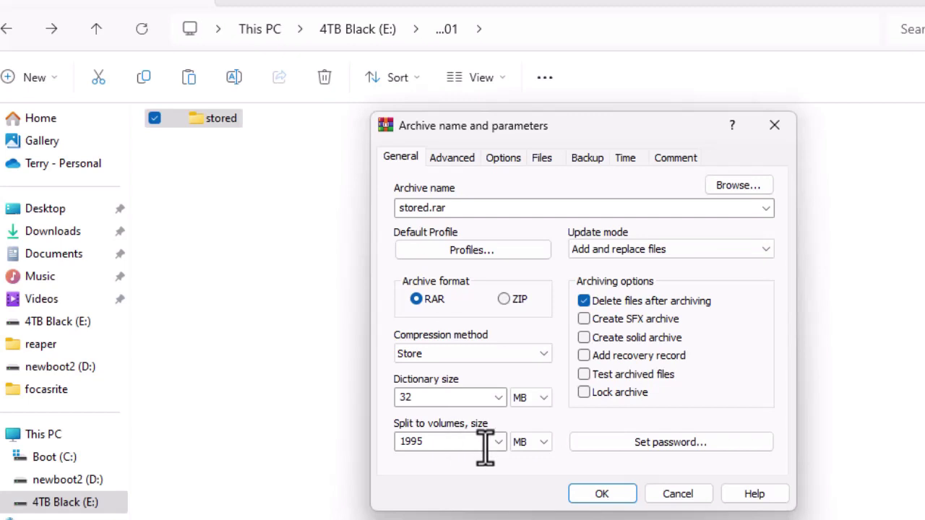
{"action": "left_click", "coordinate": [607, 492]}
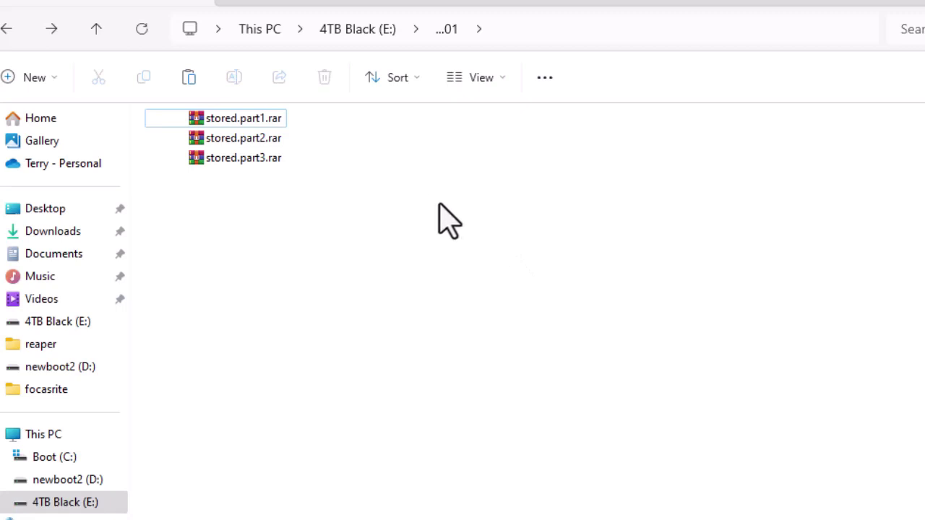
- Extract stored.part1.rar into a 'stored' folder
{"action": "left_click", "coordinate": [276, 123]}
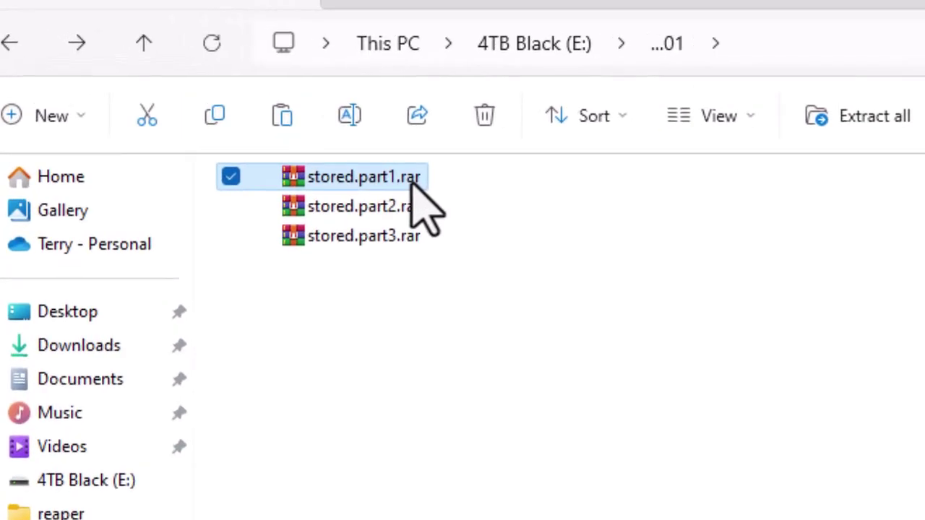
{"action": "right_click", "coordinate": [418, 193]}
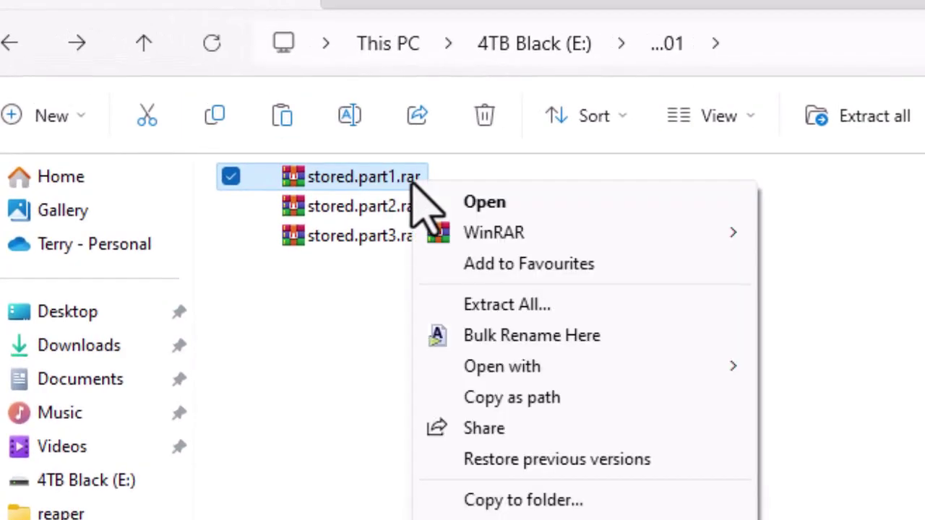
{"action": "mouse_move", "coordinate": [539, 246]}
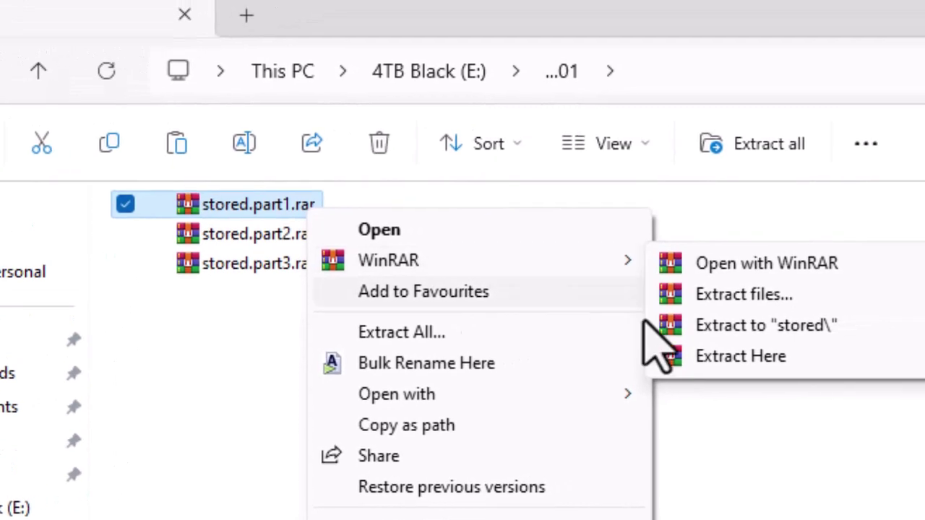
{"action": "left_click", "coordinate": [723, 358]}
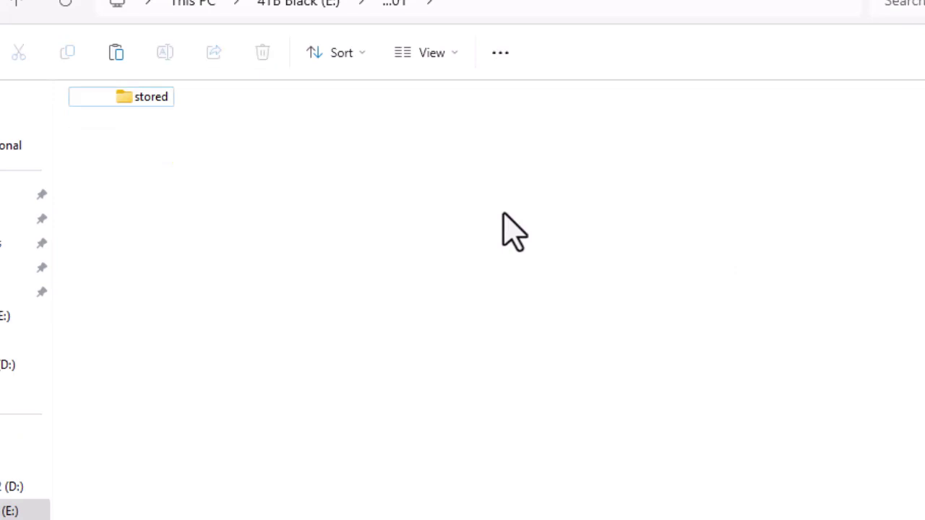
- Open the extracted stored folder and Music Files to verify the restored videos and mp3s
{"action": "double_click", "coordinate": [152, 97]}
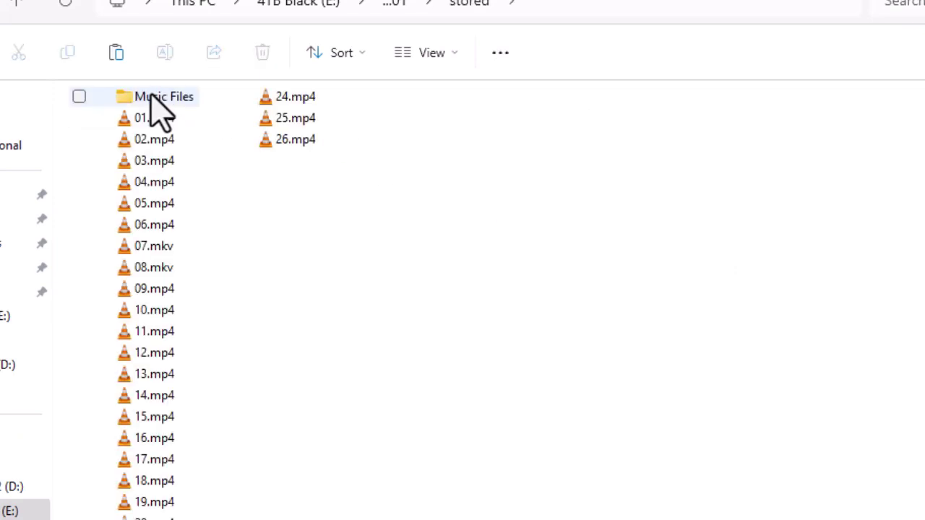
{"action": "double_click", "coordinate": [199, 99]}
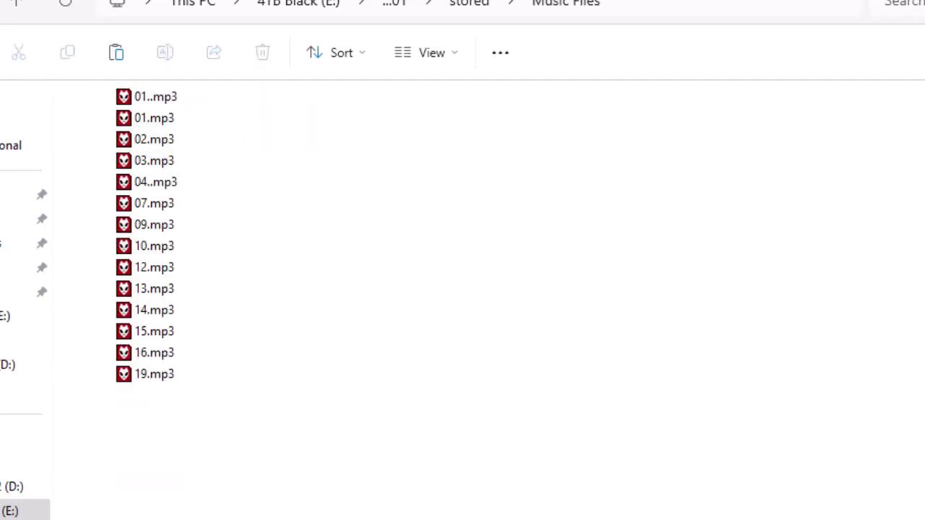
{"action": "key", "text": "alt+Left"}
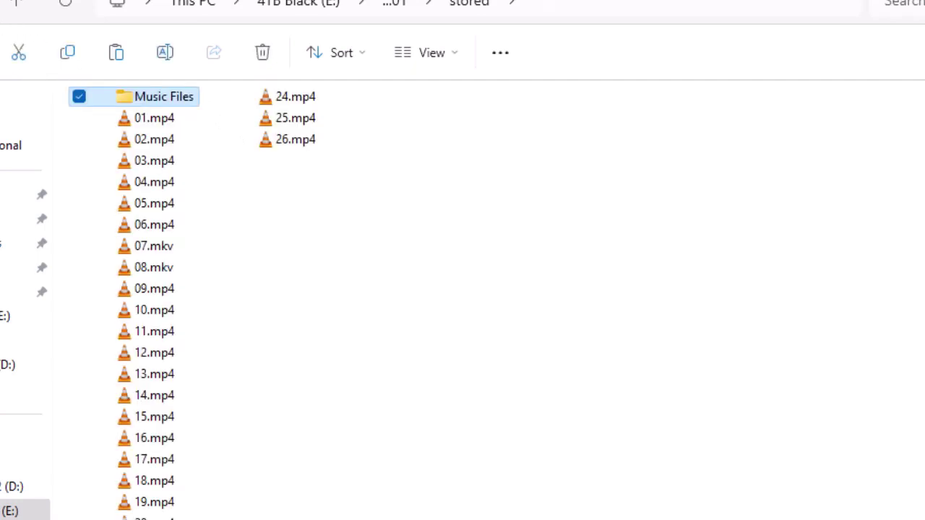